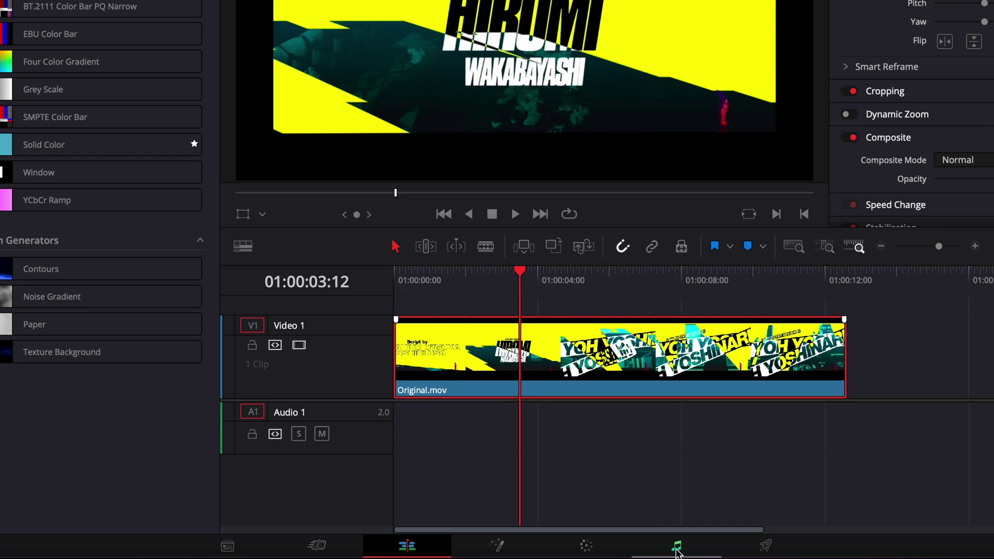
Step: Add a mono audio track on the Fairlight page and name it VO
{"action": "left_click", "coordinate": [634, 549]}
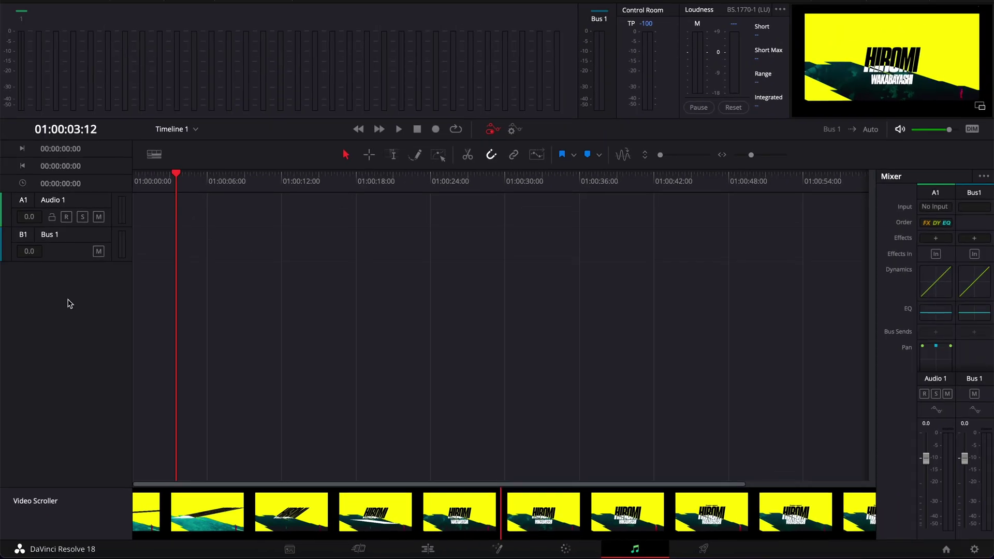
{"action": "right_click", "coordinate": [68, 300]}
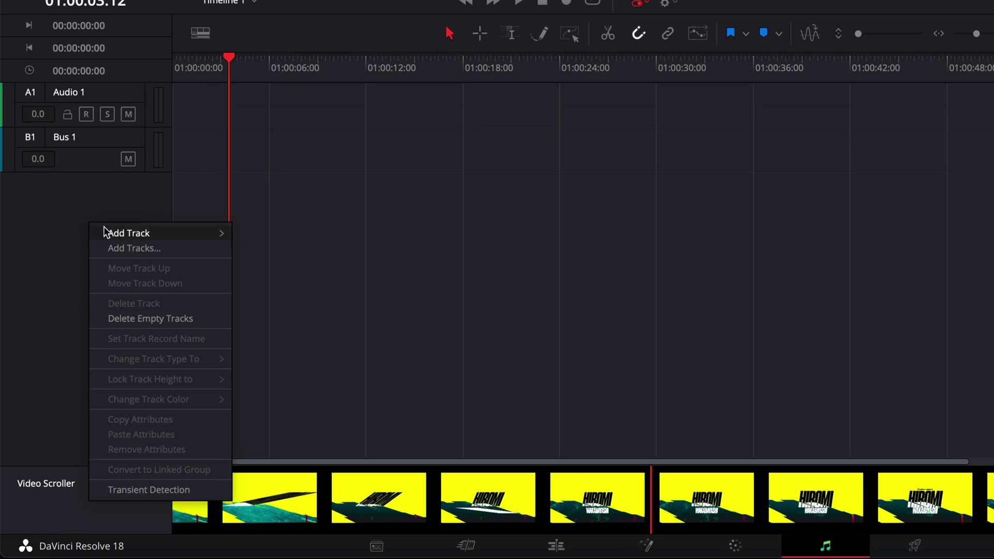
{"action": "mouse_move", "coordinate": [110, 233]}
{"action": "left_click", "coordinate": [261, 234]}
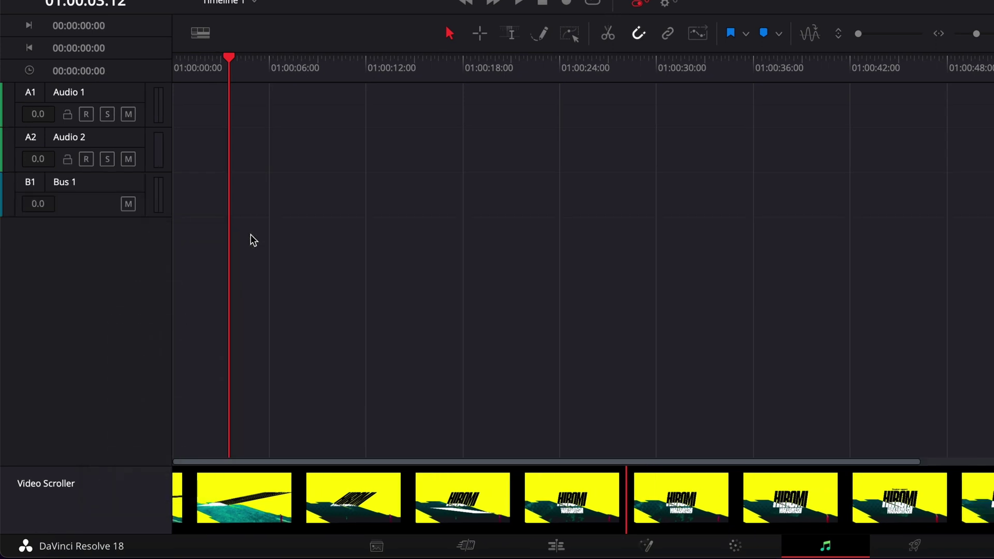
{"action": "double_click", "coordinate": [70, 137]}
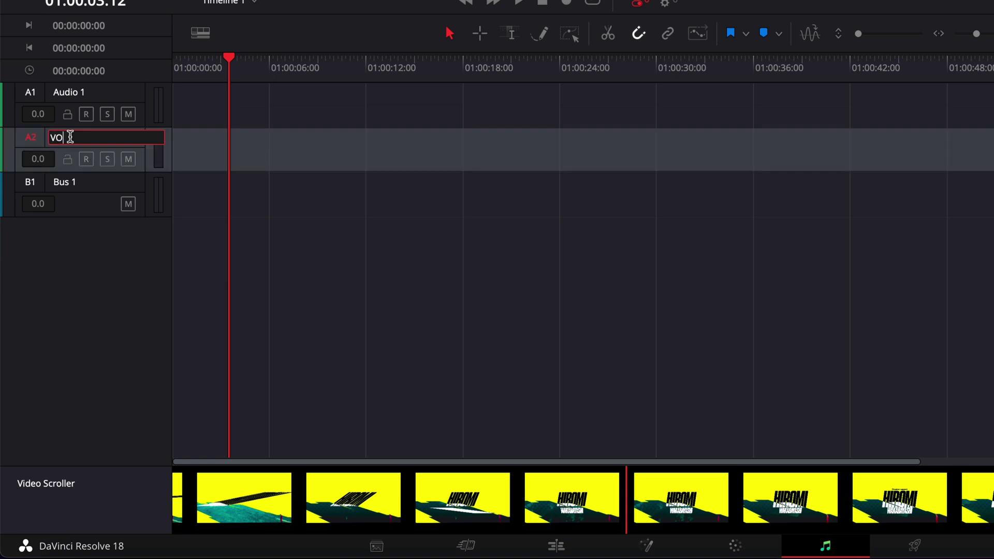
{"action": "type", "text": "VO"}
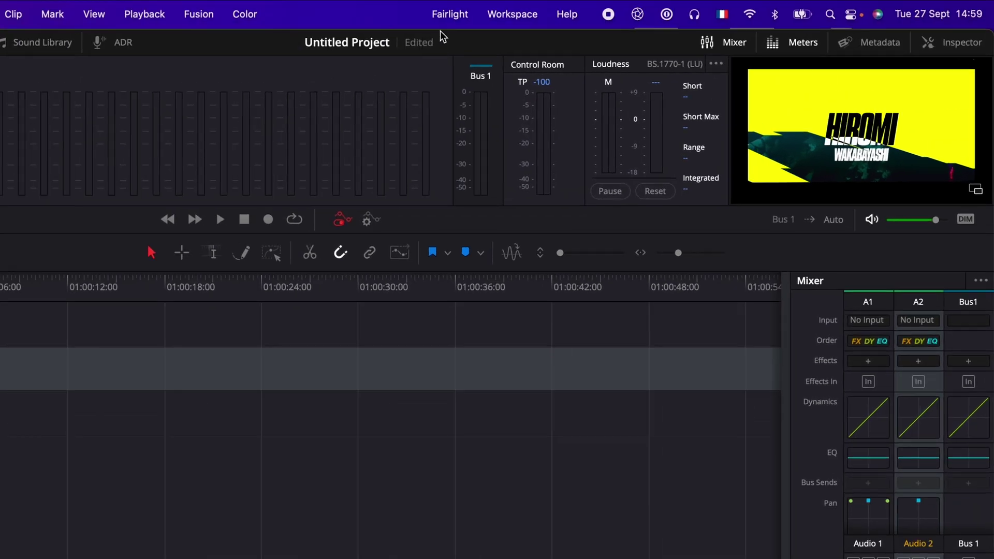
Step: Patch the Mini microphone from the audio inputs to the VO track input
{"action": "left_click", "coordinate": [741, 0]}
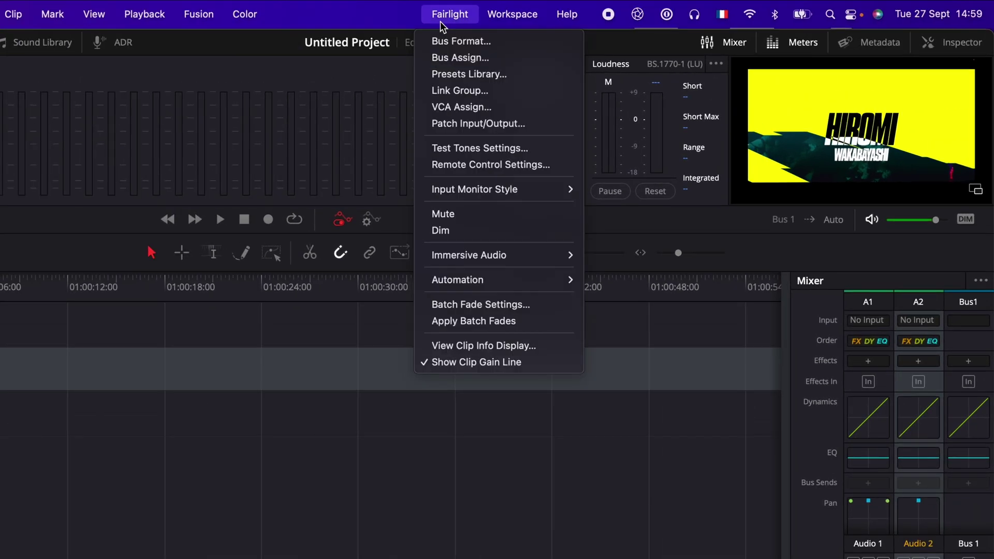
{"action": "left_click", "coordinate": [496, 126]}
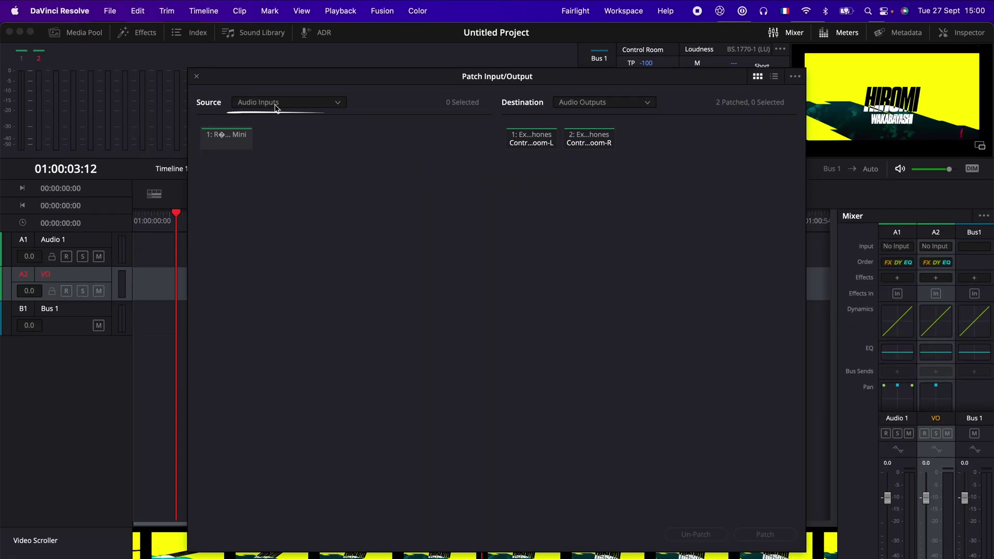
{"action": "left_click", "coordinate": [236, 139]}
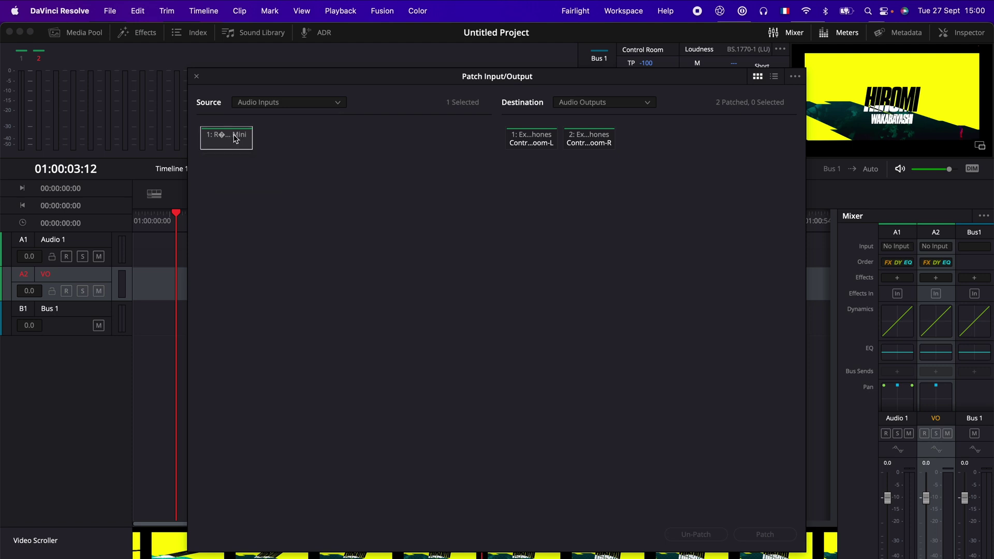
{"action": "left_click", "coordinate": [592, 103]}
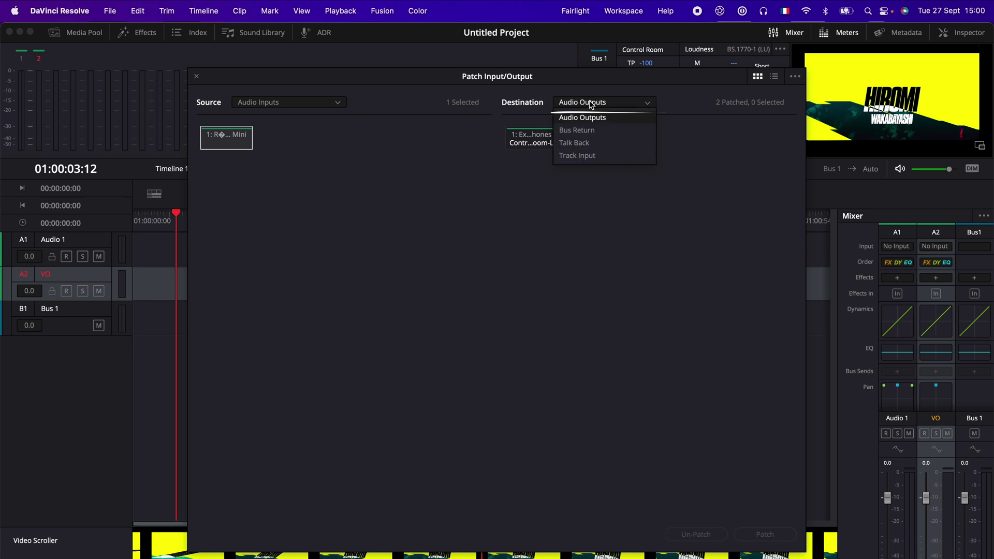
{"action": "left_click", "coordinate": [583, 155]}
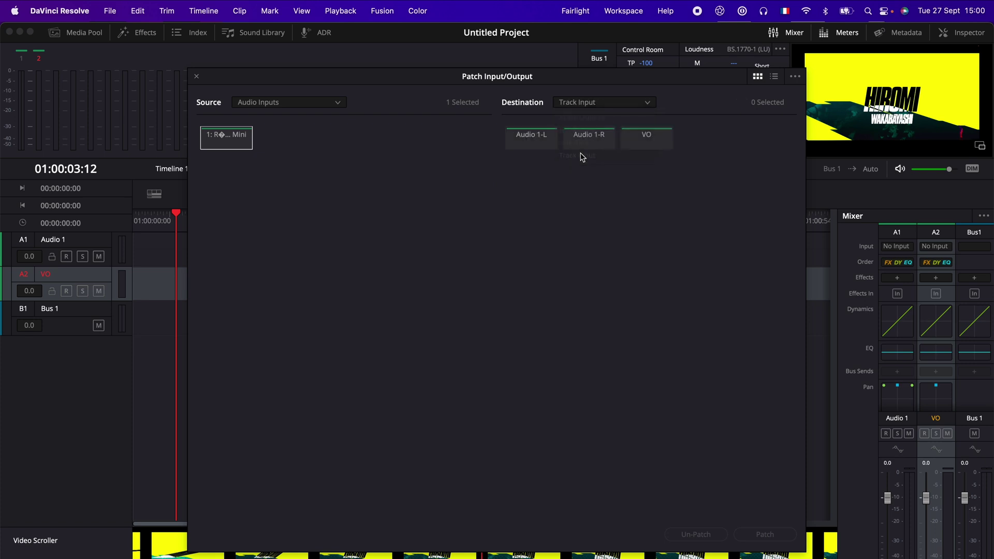
{"action": "left_click", "coordinate": [652, 143]}
{"action": "left_click", "coordinate": [764, 535]}
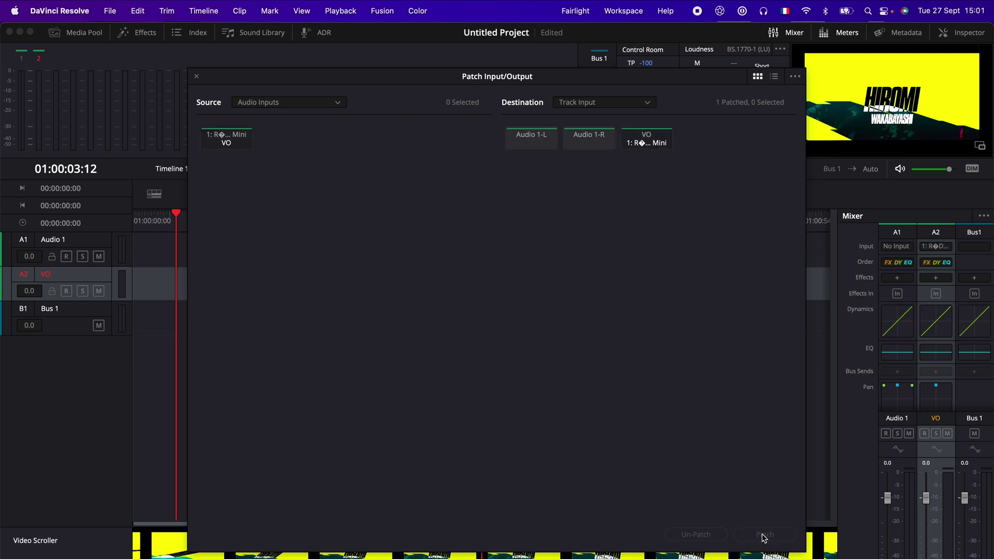
{"action": "left_click", "coordinate": [196, 77]}
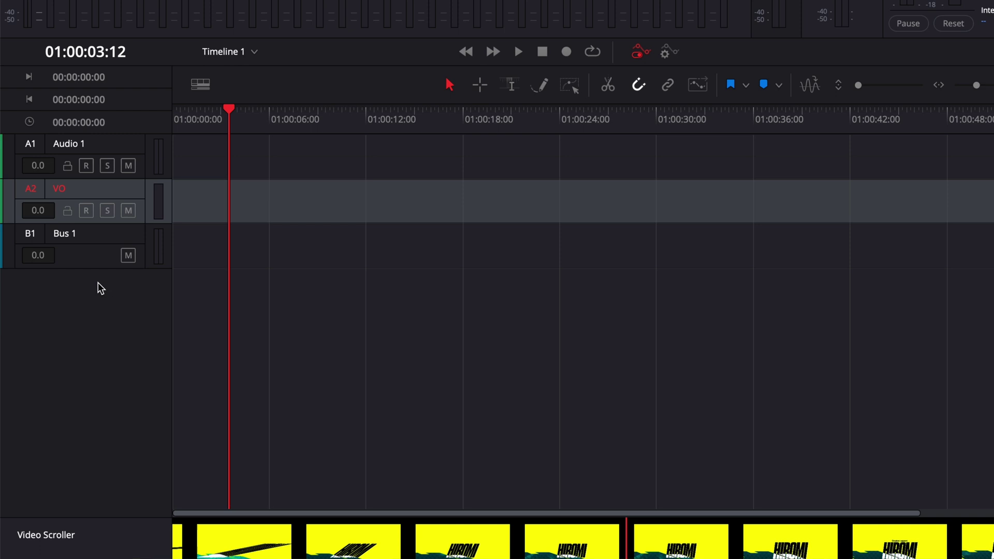
Step: Record a voice-over of about 8 seconds on the VO track from the timeline start, and disarm the track
{"action": "left_click", "coordinate": [86, 210]}
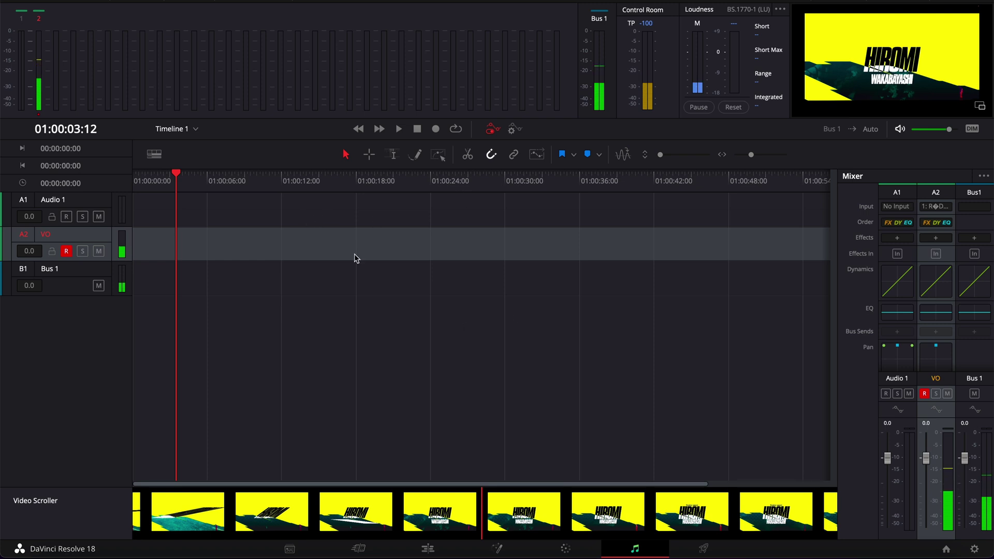
{"action": "left_click", "coordinate": [202, 190]}
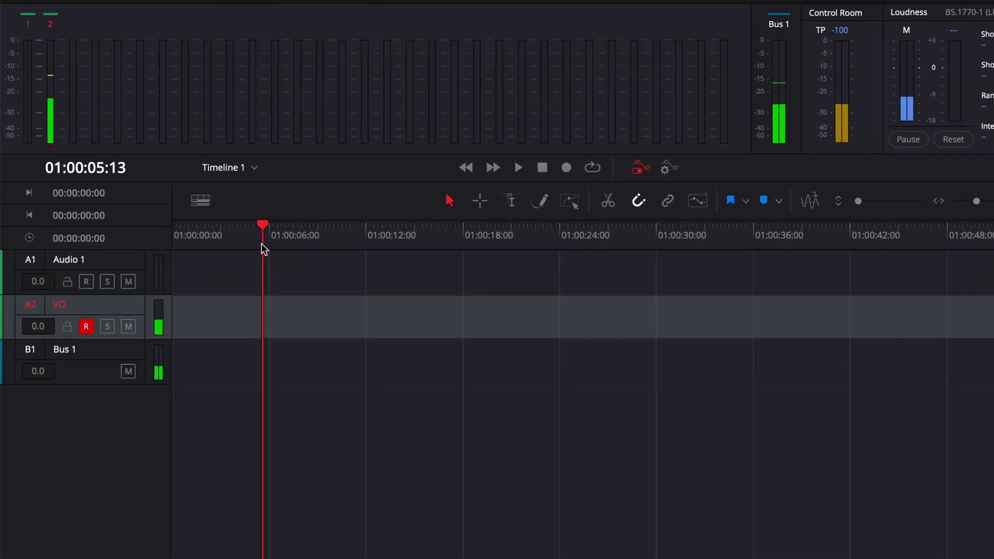
{"action": "left_click", "coordinate": [175, 233]}
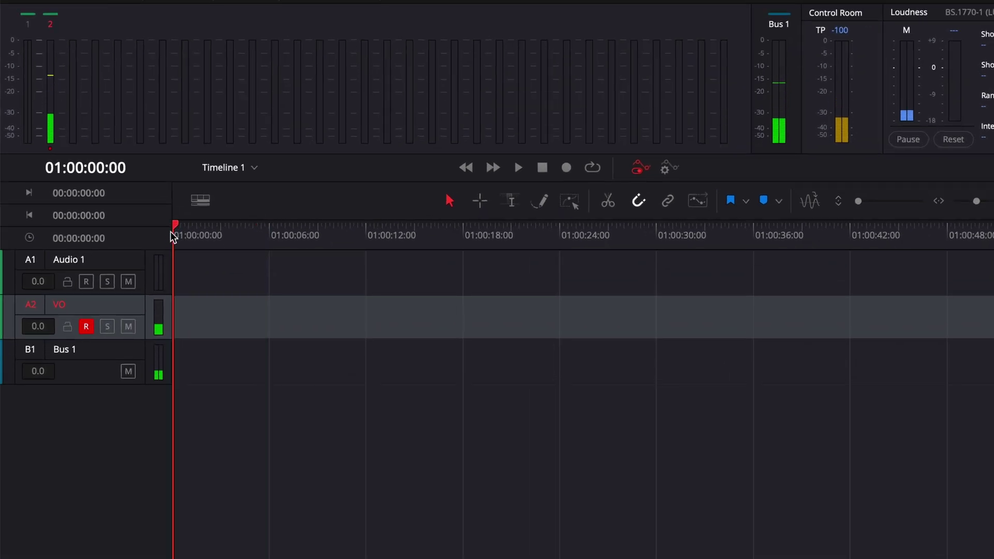
{"action": "left_click", "coordinate": [567, 167]}
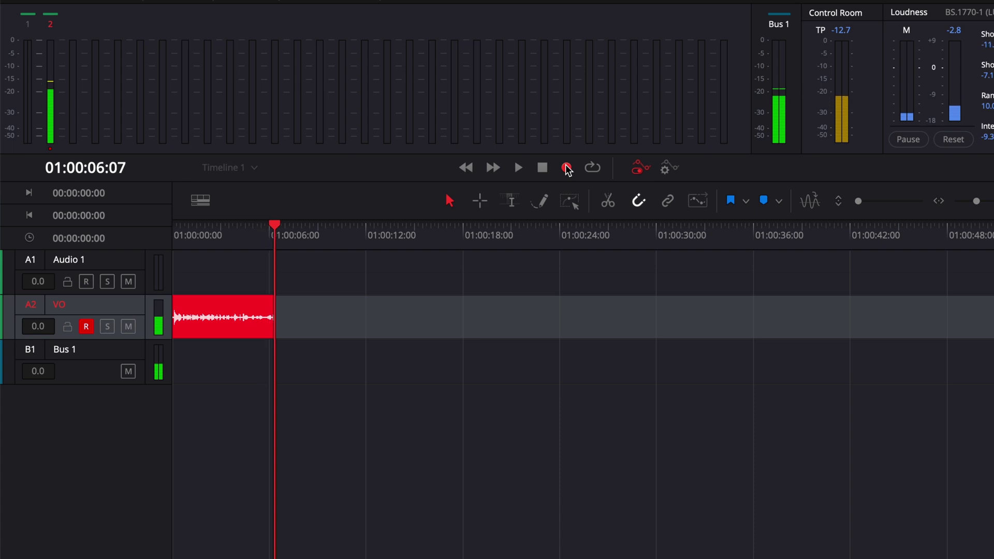
{"action": "key", "text": "space"}
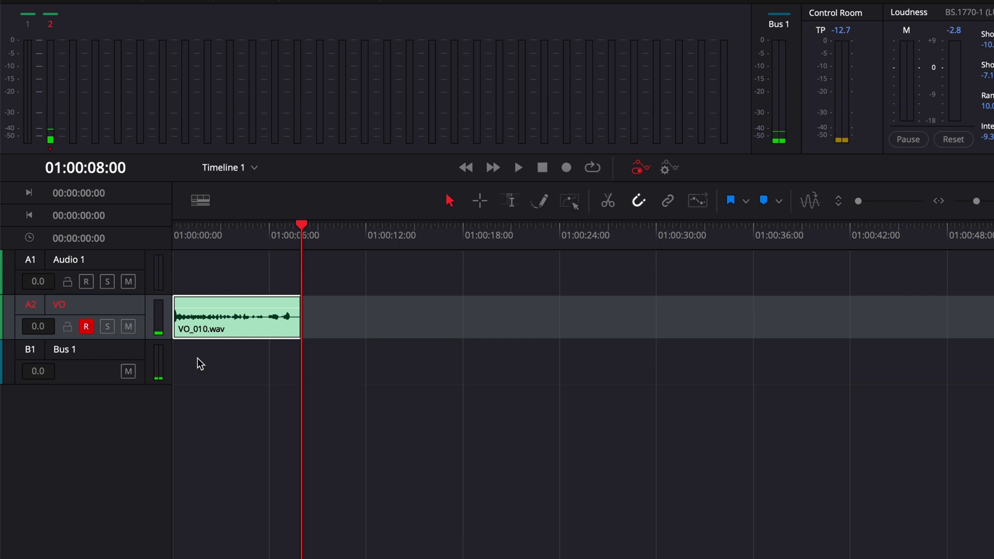
{"action": "left_click", "coordinate": [86, 326]}
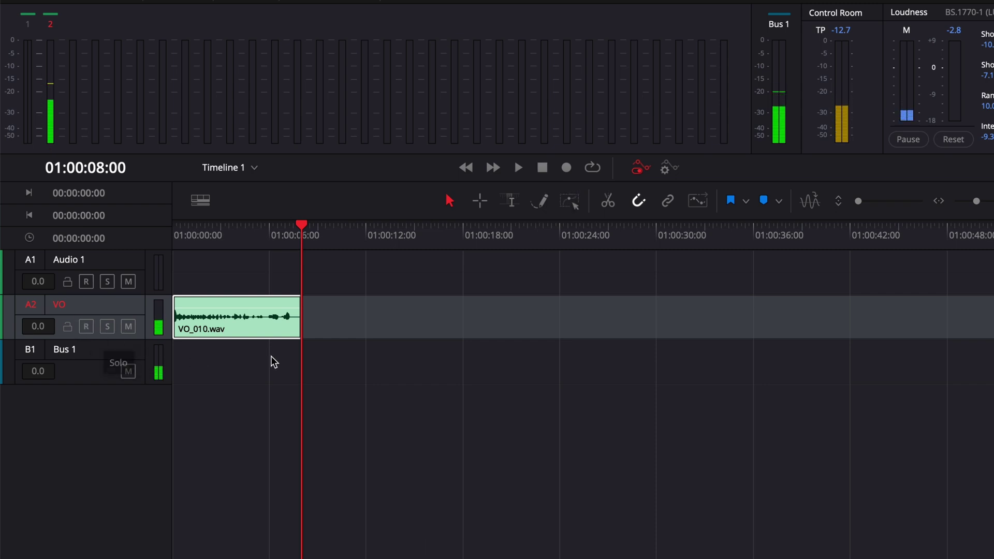
Step: Play back the recorded take from the timeline start and check the VO clip on the Edit page
{"action": "left_click", "coordinate": [180, 236]}
{"action": "key", "text": "space"}
{"action": "key", "text": "space"}
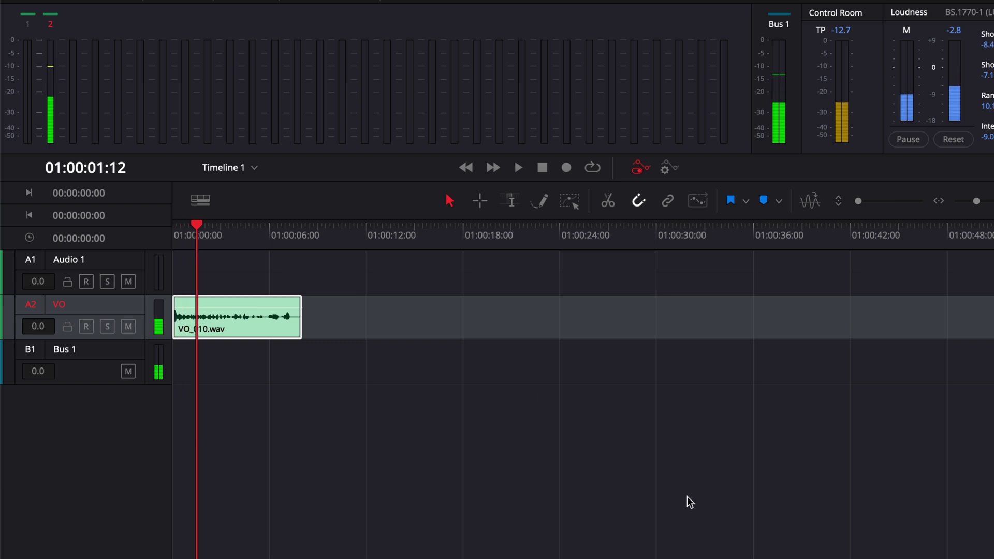
{"action": "left_click", "coordinate": [427, 548]}
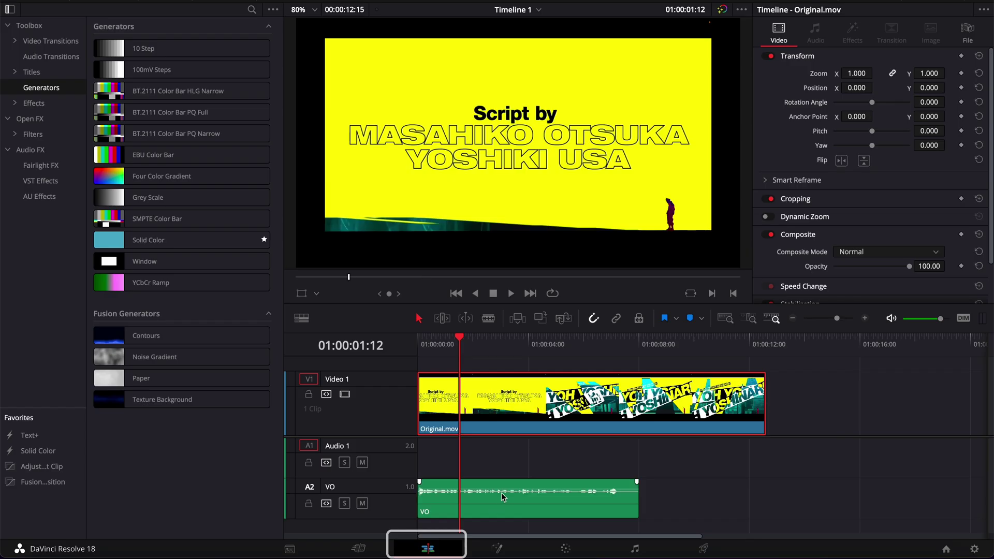
{"action": "left_click_drag", "start_coordinate": [493, 500], "coordinate": [466, 501]}
Step: Export the recorded VO clip from Fairlight to the Desktop as an individual 24-bit BWAV file and preview it
{"action": "left_click", "coordinate": [634, 548]}
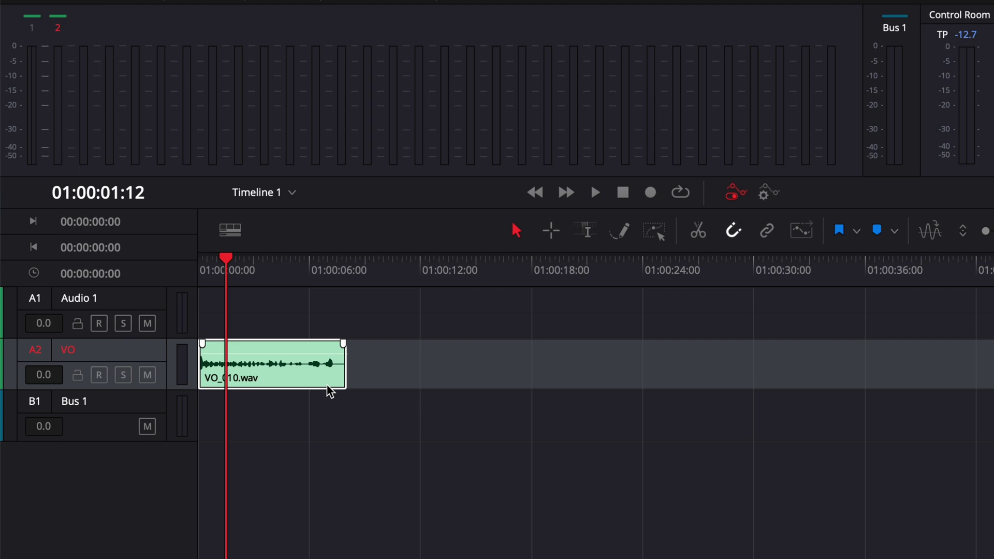
{"action": "right_click", "coordinate": [186, 246]}
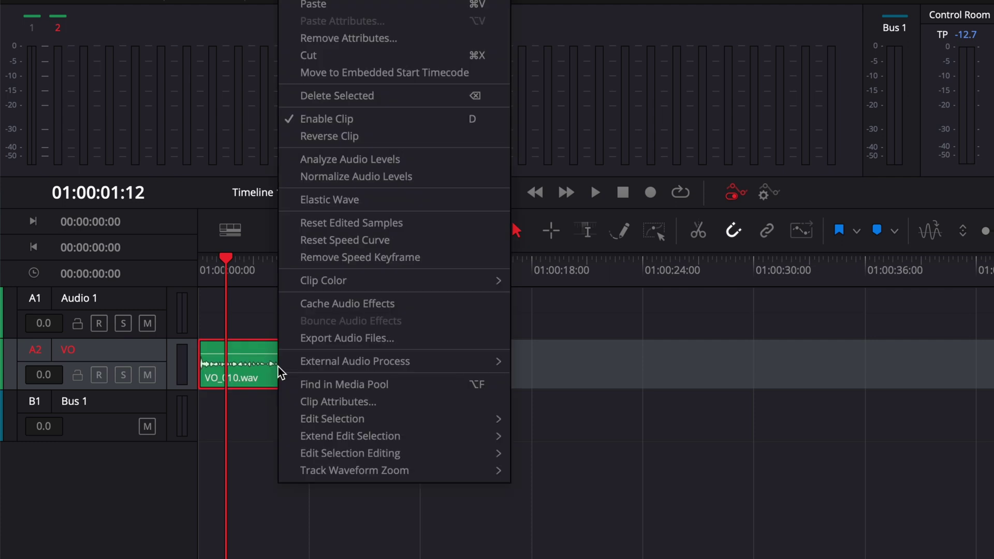
{"action": "left_click", "coordinate": [332, 342]}
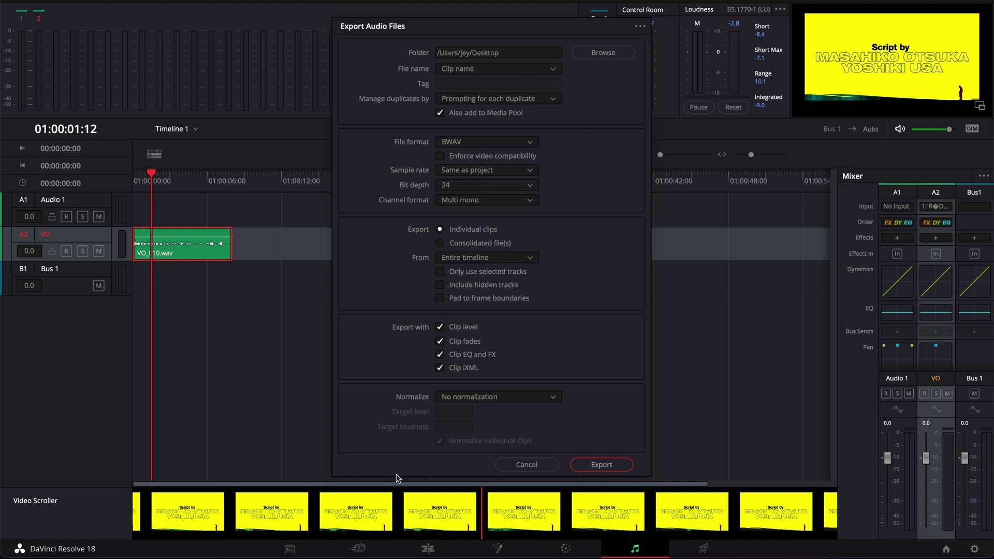
{"action": "left_click", "coordinate": [608, 464]}
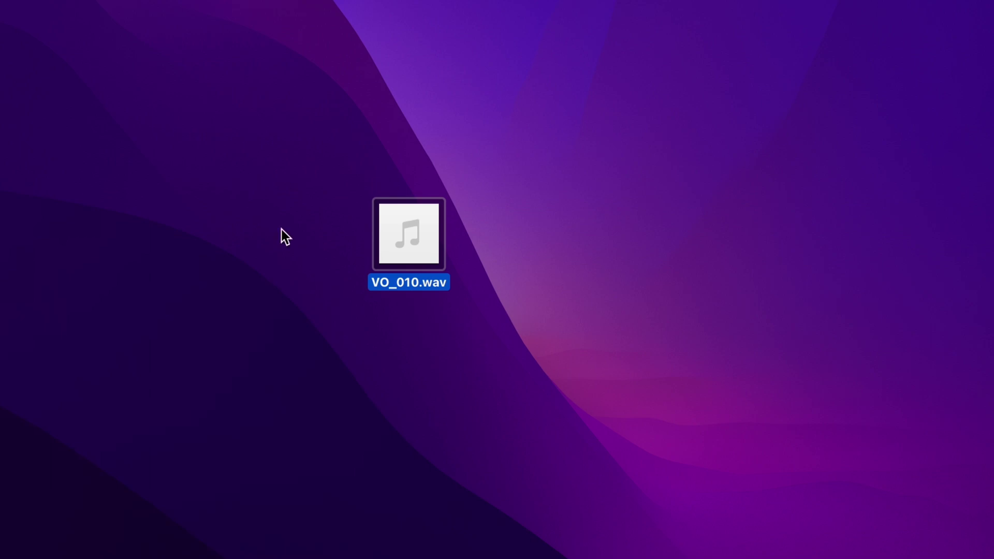
{"action": "key", "text": "space"}
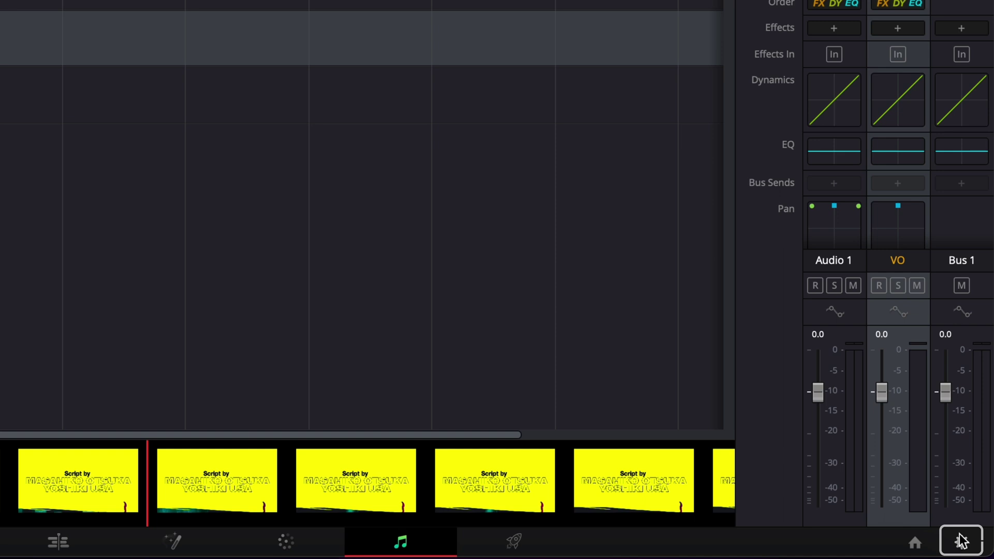
Step: Open the Capture and Playback section of the project settings
{"action": "left_click", "coordinate": [974, 549]}
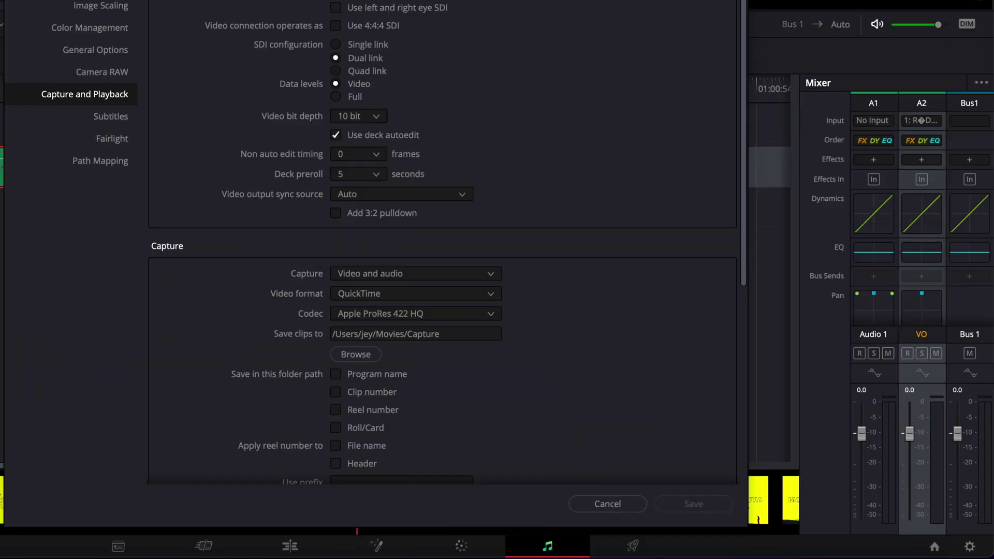